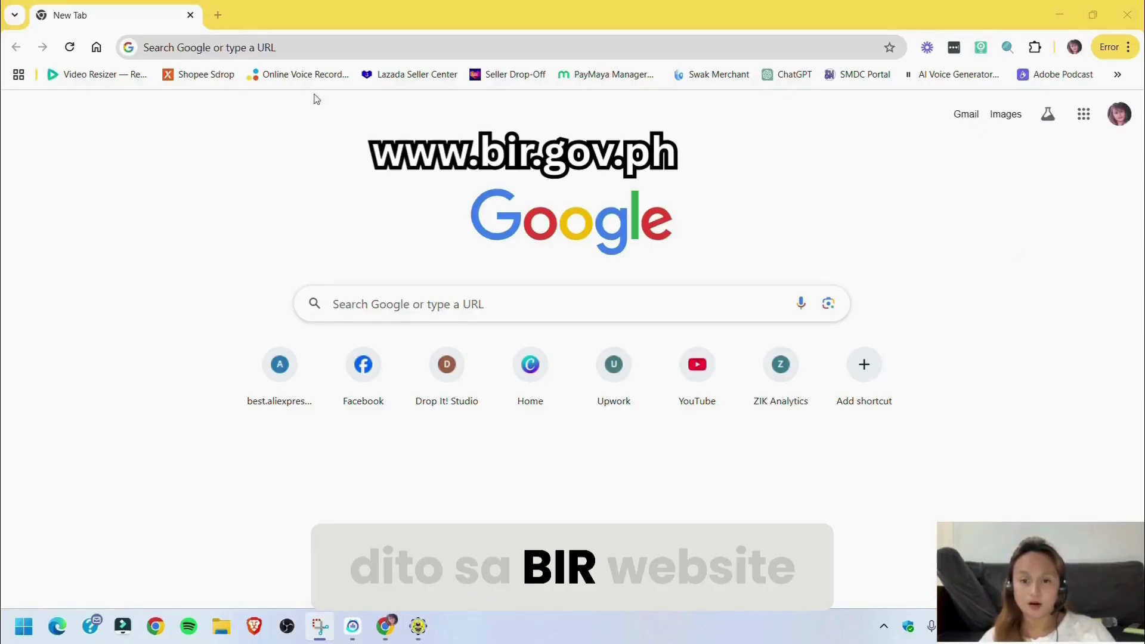
click(269, 48)
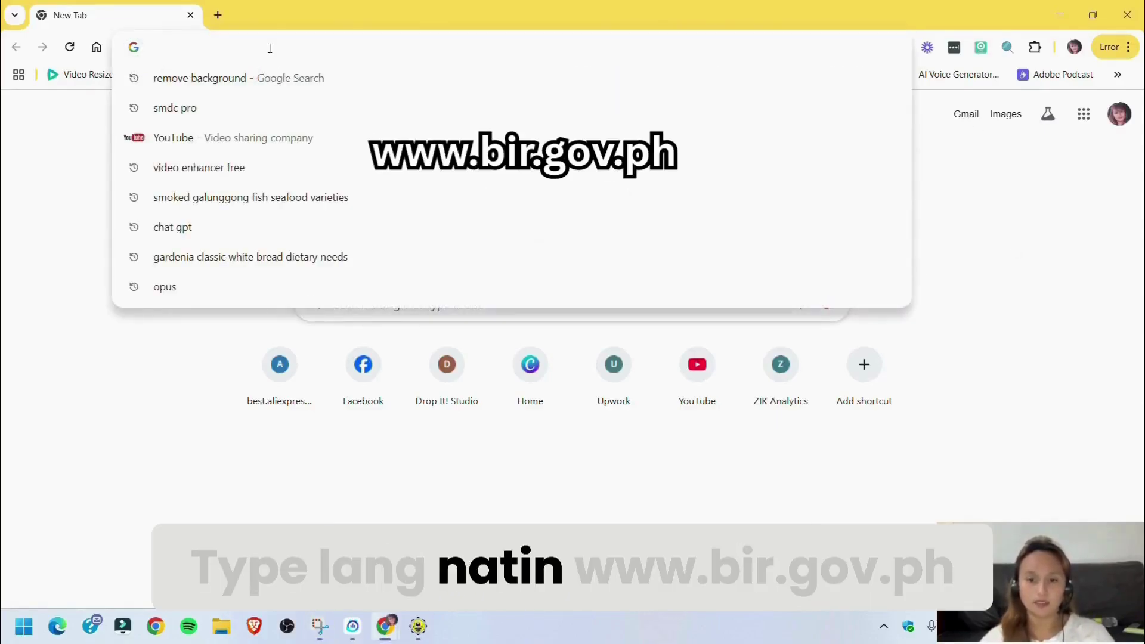
text(www.bir.gov.ph)
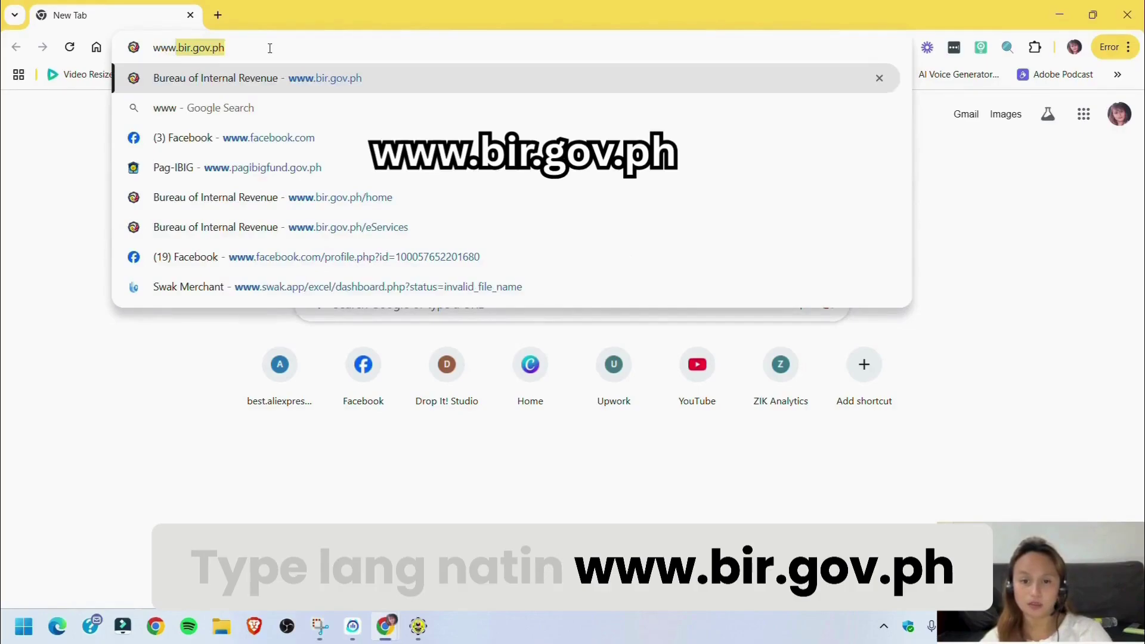
key(Return)
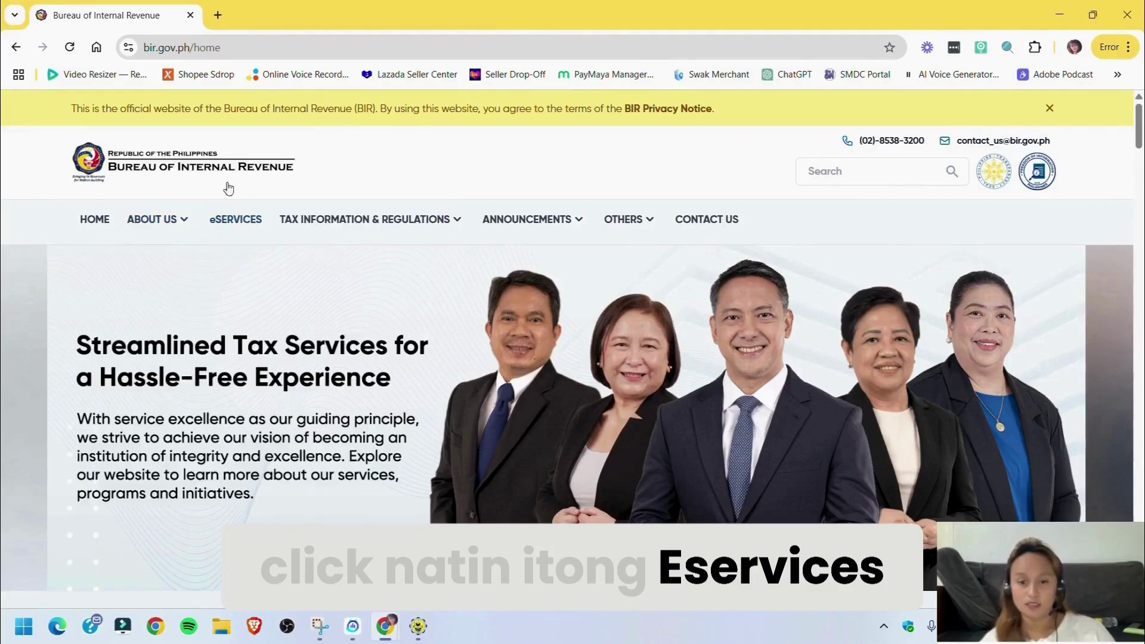
click(239, 222)
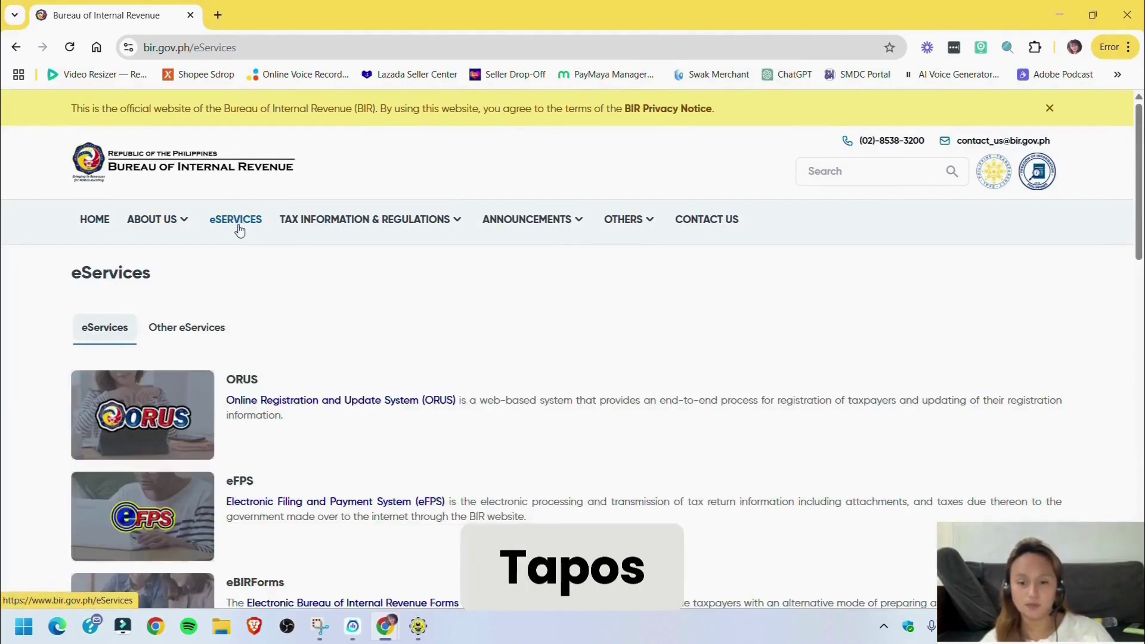
Open the Electronic Bureau of Internal Revenue Forms (eBIRForms) page from the list of eServices
scroll(287, 357, down, 4)
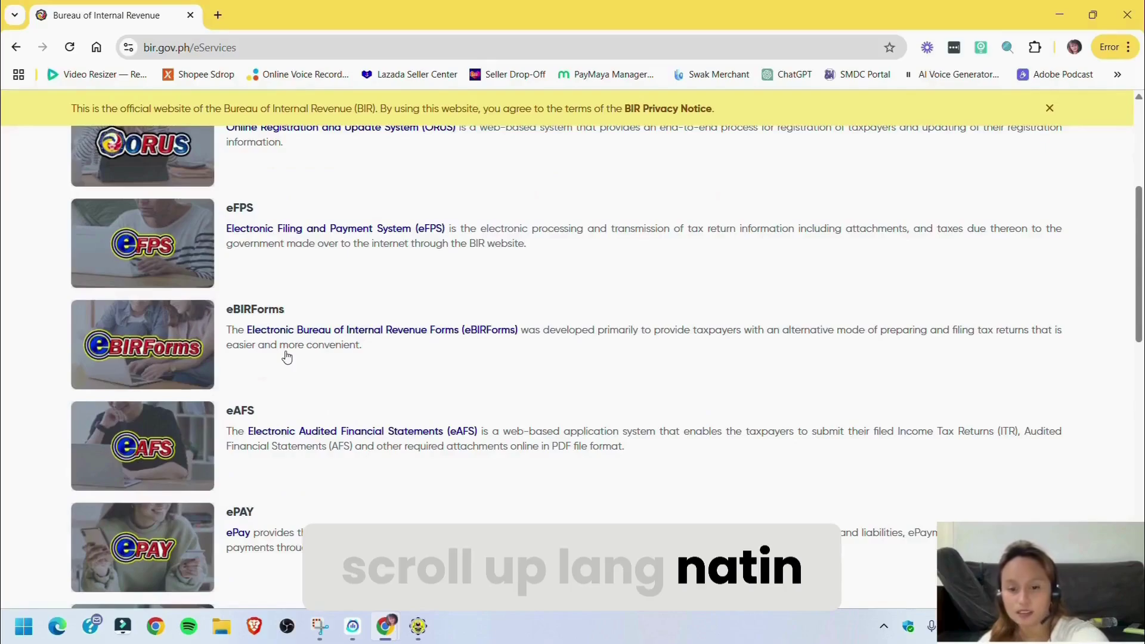
scroll(418, 340, up, 3)
scroll(417, 340, left, 2)
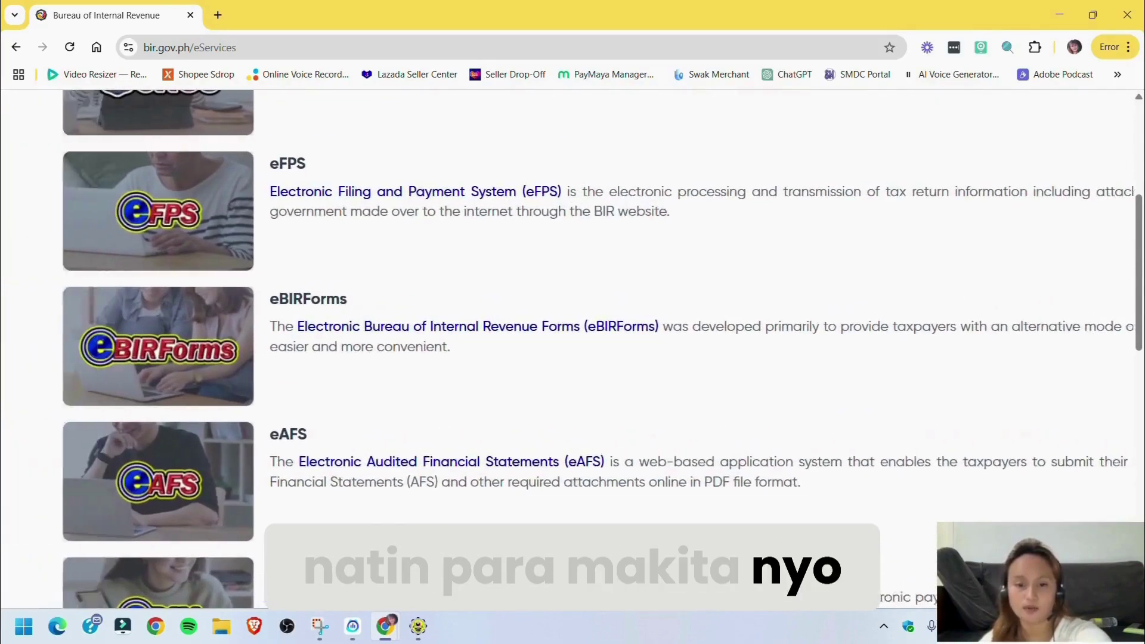
scroll(358, 310, right, 1)
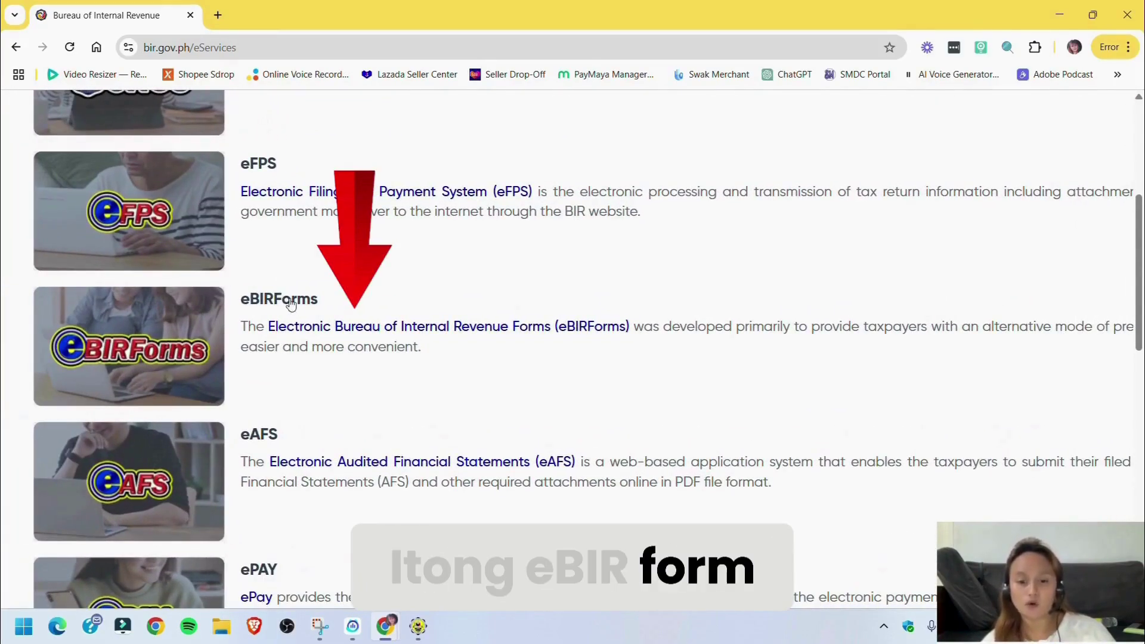
click(353, 330)
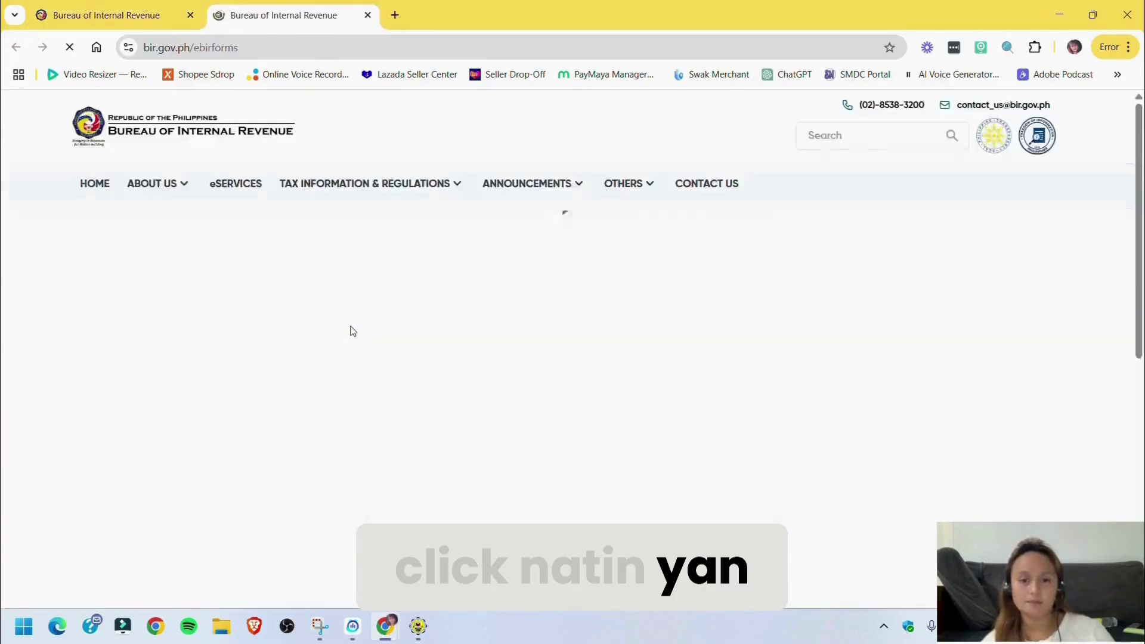
Compare the Offline eBIRForms Package version offered on the web page with the version of the installed application
scroll(368, 385, down, 4)
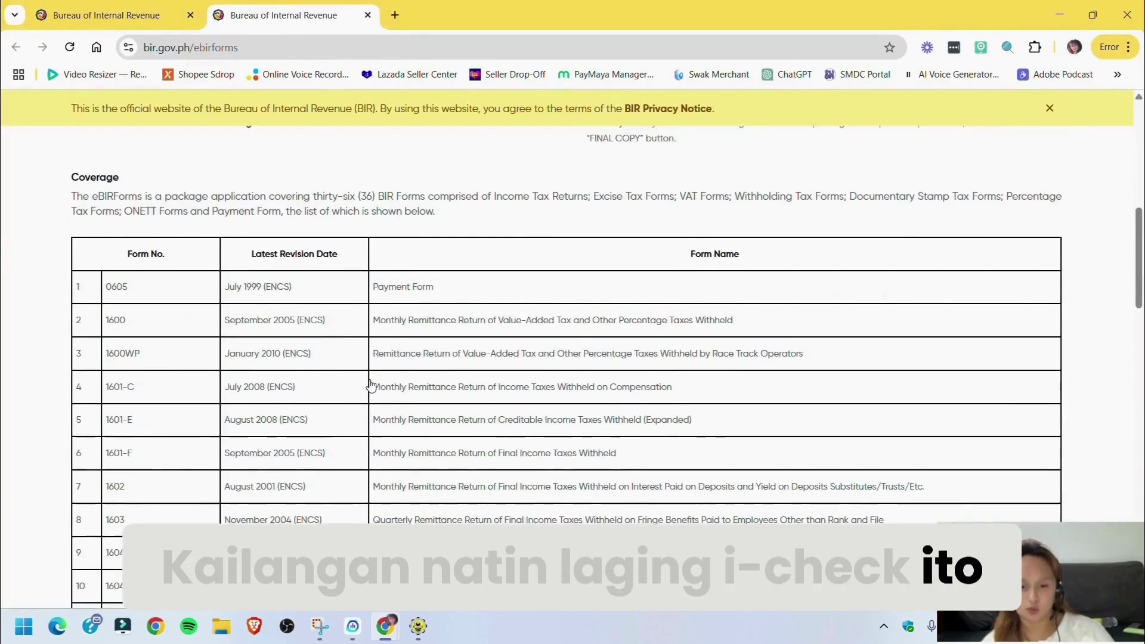
scroll(371, 386, up, 4)
scroll(371, 386, up, 1)
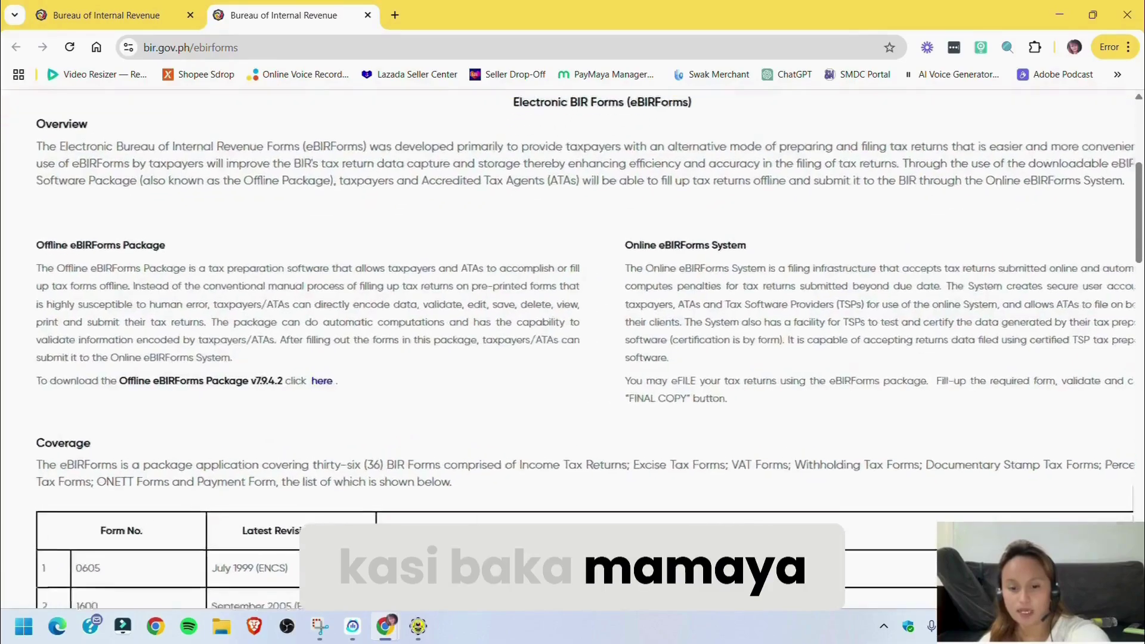
scroll(369, 383, up, 2)
scroll(368, 384, left, 3)
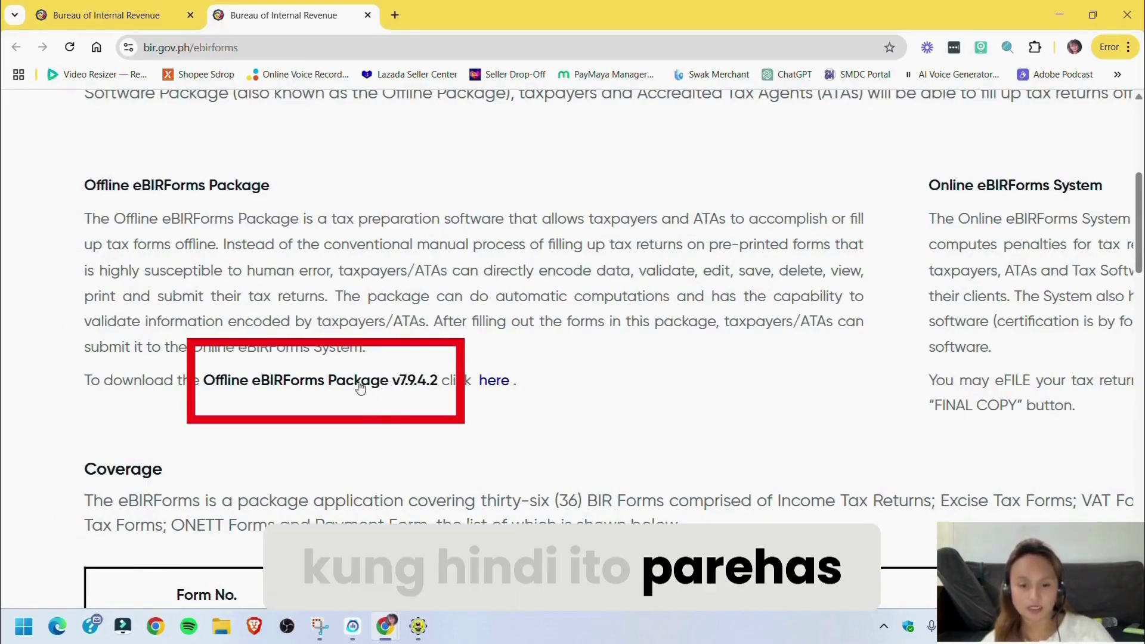
drag(324, 382, 399, 388)
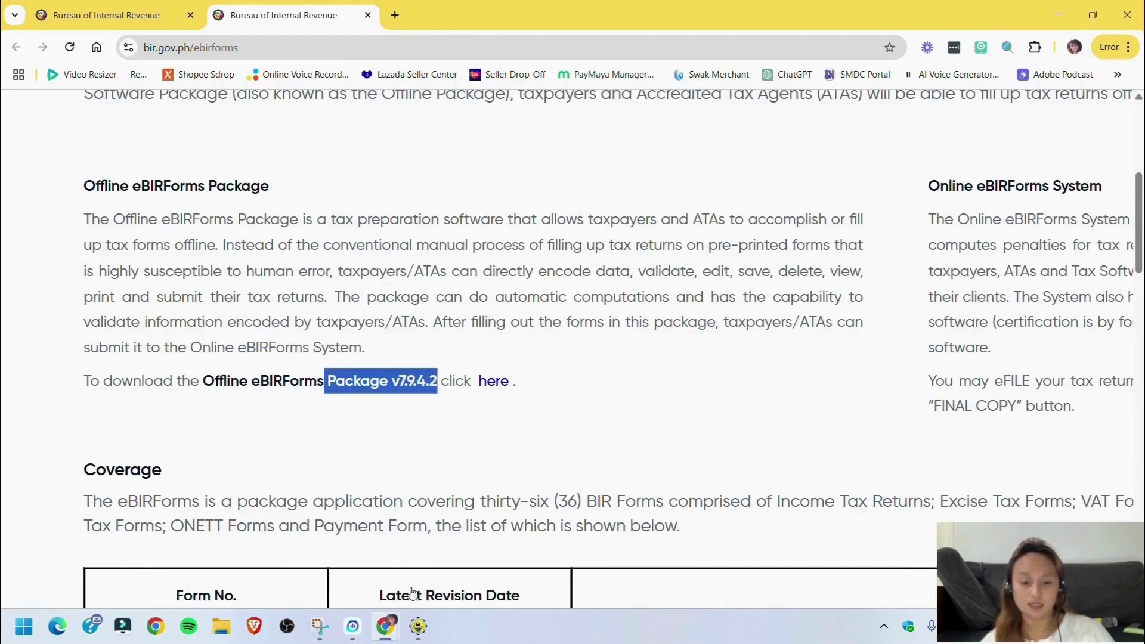
click(421, 627)
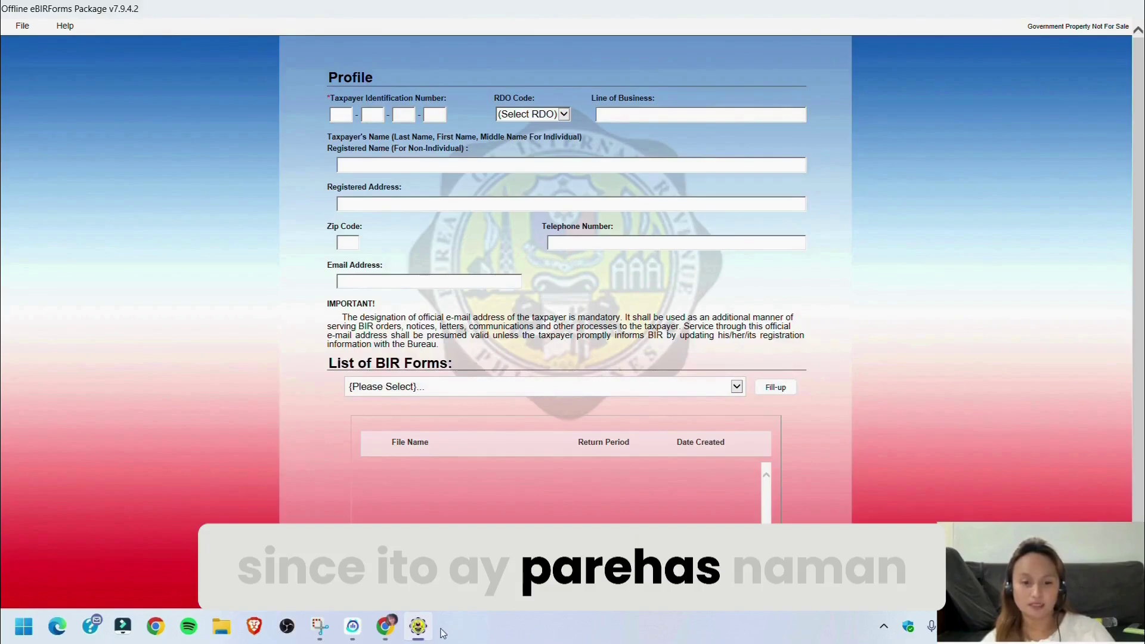
key(alt+Tab)
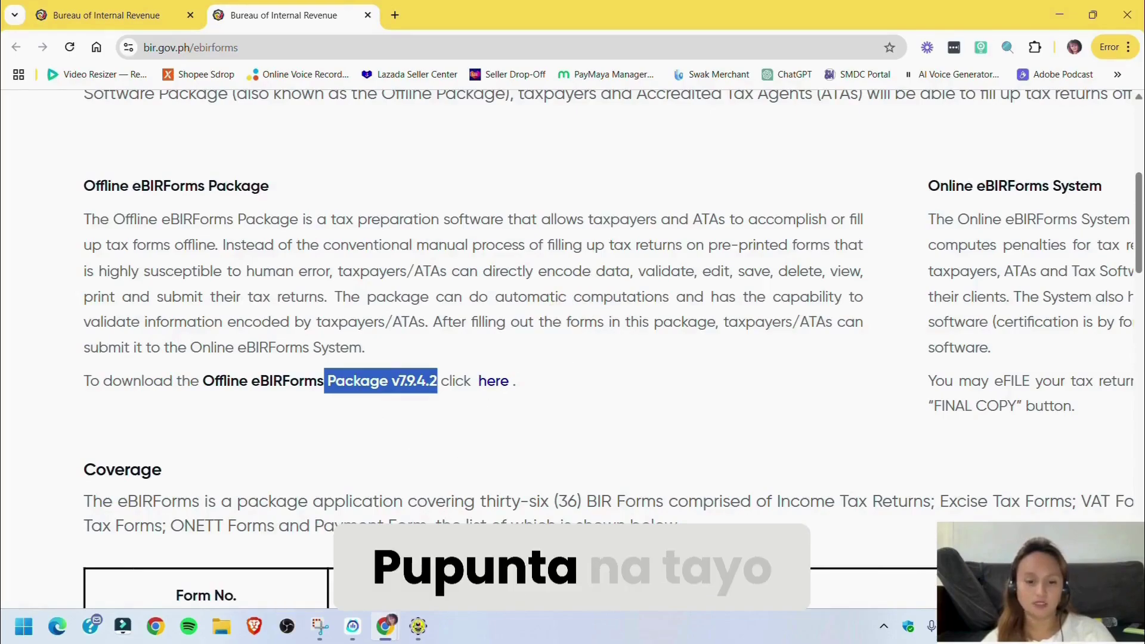
Switch to Offline eBIRForms Package and fill in the taxpayer's TIN, name, address and contact details, with RDO code 54A and line of business BOOKKEEPING
click(418, 626)
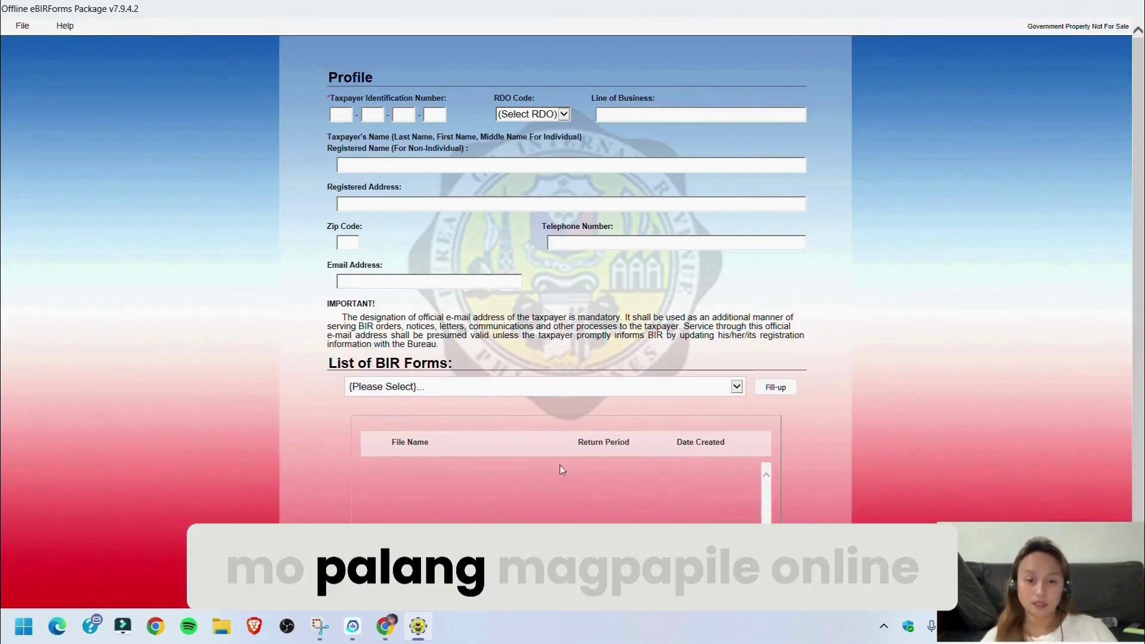
click(341, 111)
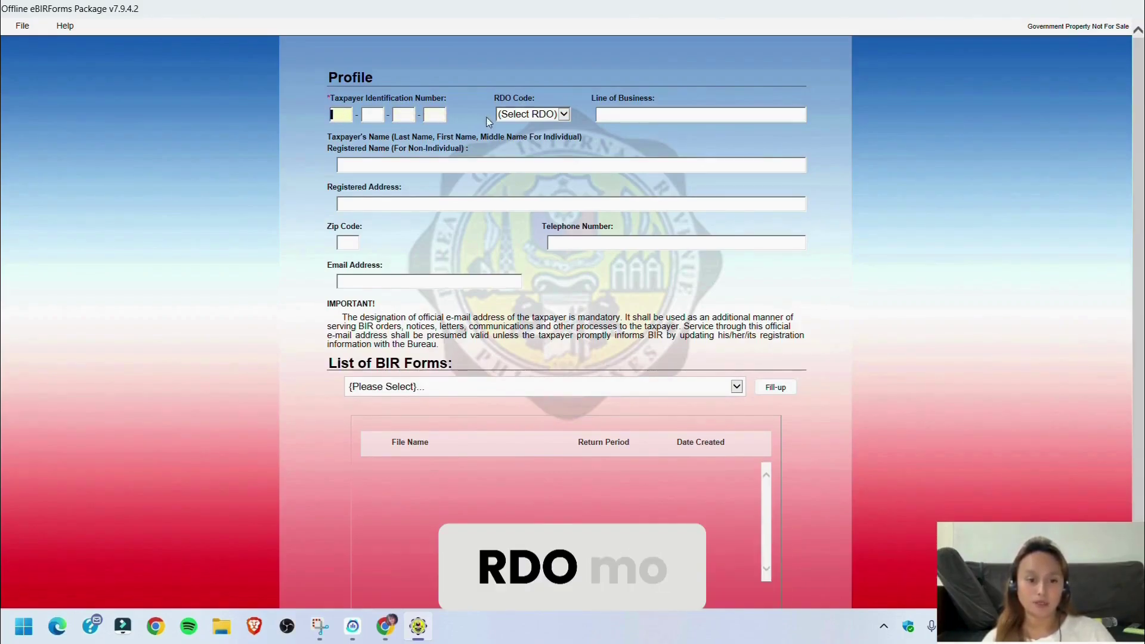
click(678, 116)
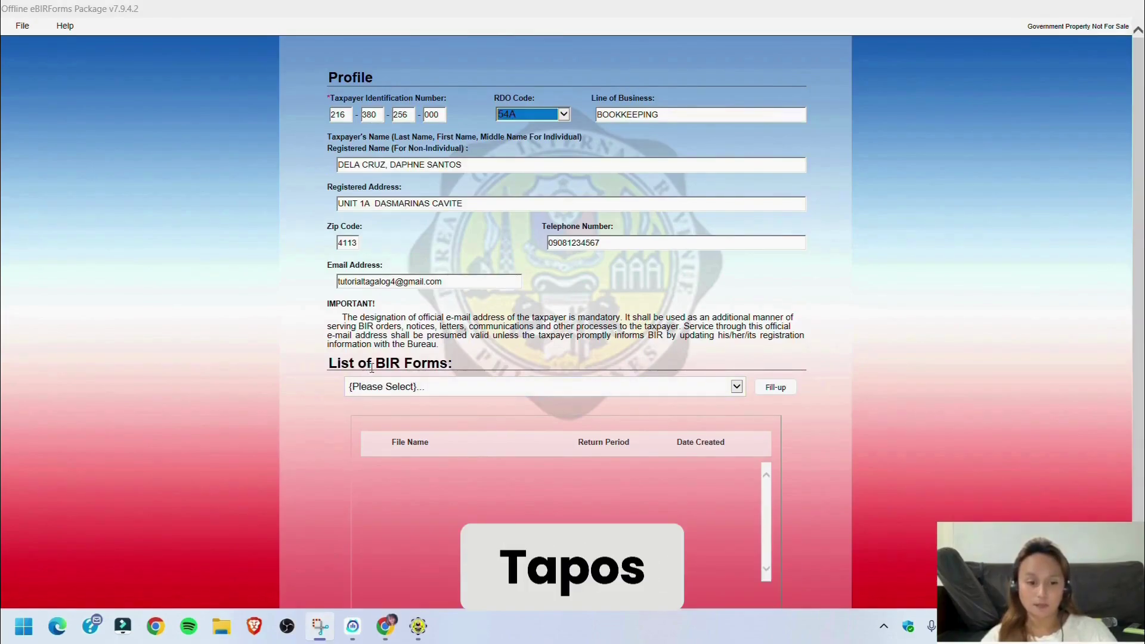
Select BIR Form 2551Qv2018 - Quarterly Percentage Tax Return and open it for filling up, acknowledging the saved profile
click(509, 388)
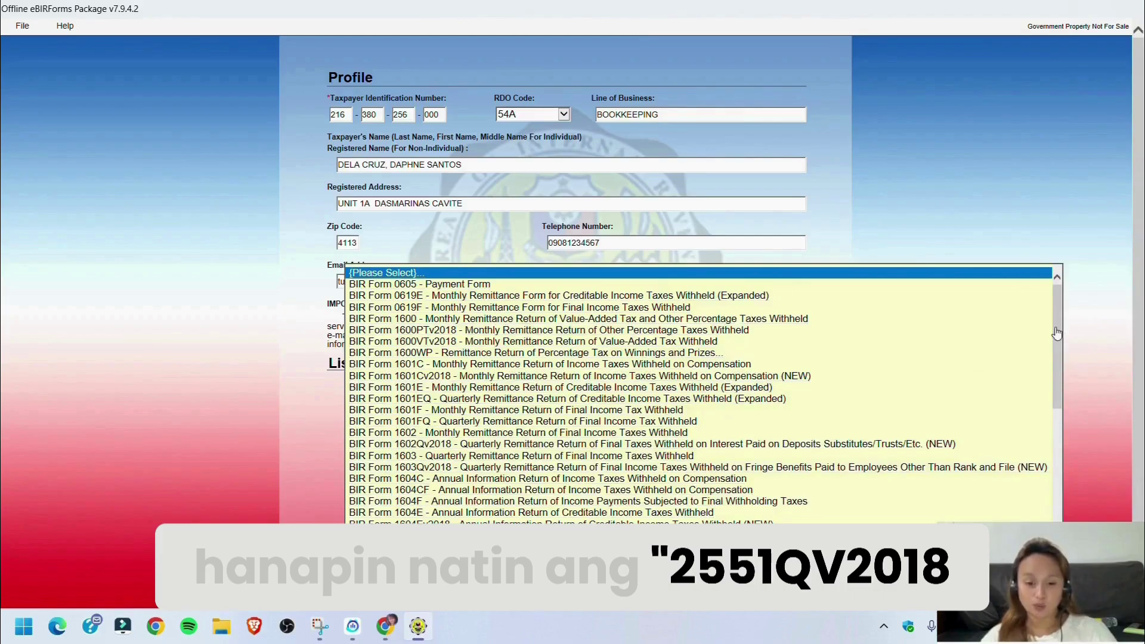
drag(1056, 333, 1077, 510)
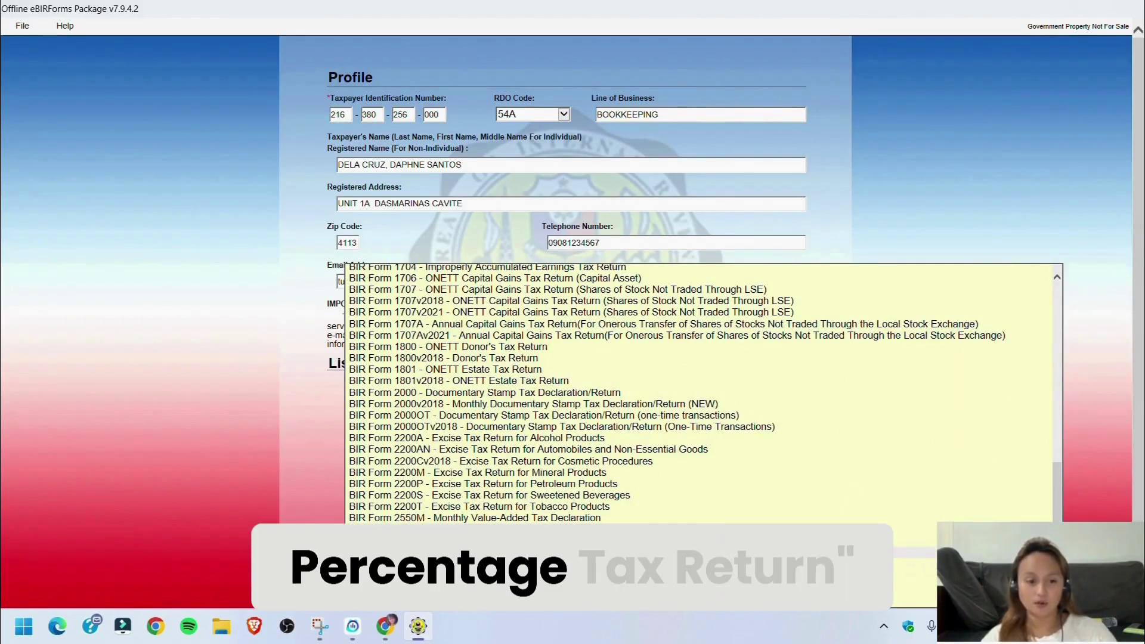
click(733, 552)
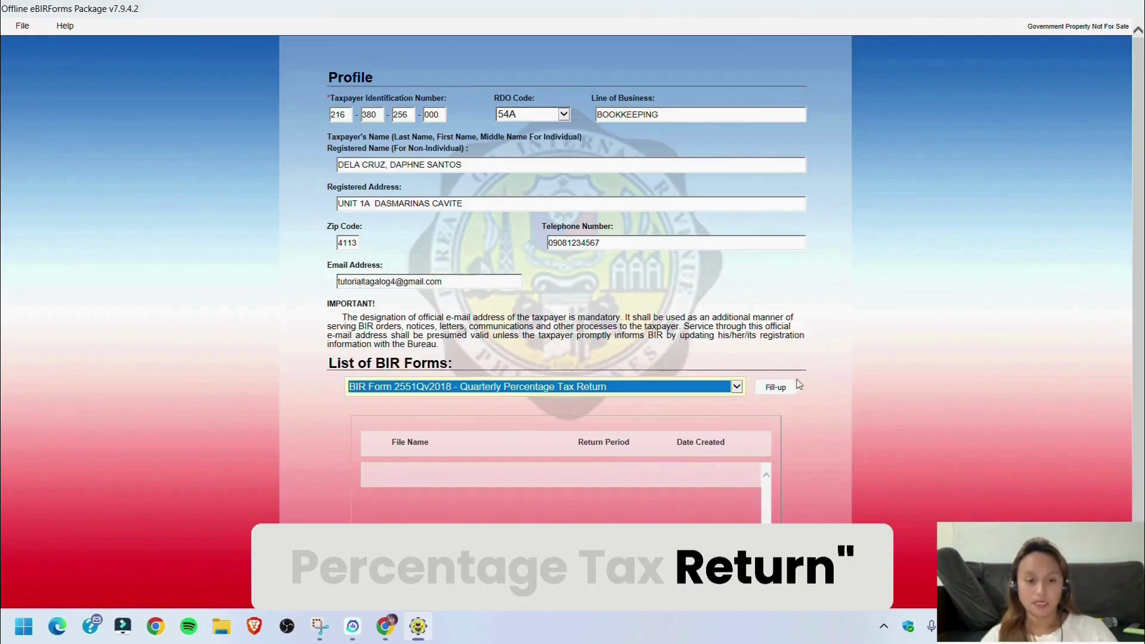
click(776, 388)
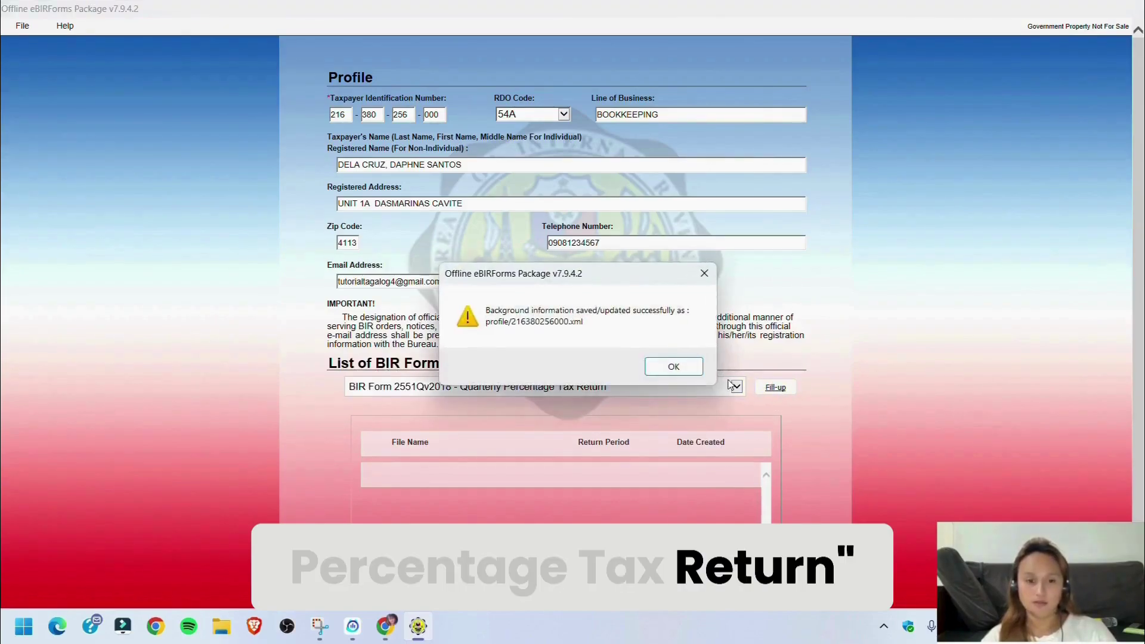
click(674, 368)
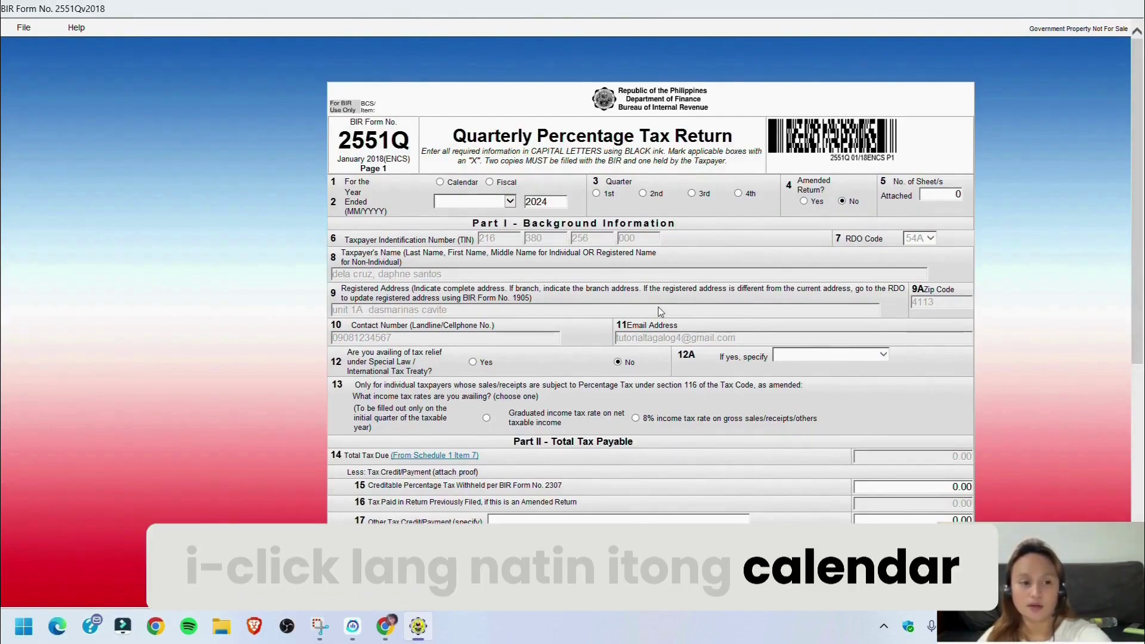
Set the return to calendar year 2025, 1st quarter, and choose the graduated income tax rate on net taxable income in item 13
scroll(661, 312, up, 10)
scroll(661, 312, down, 1)
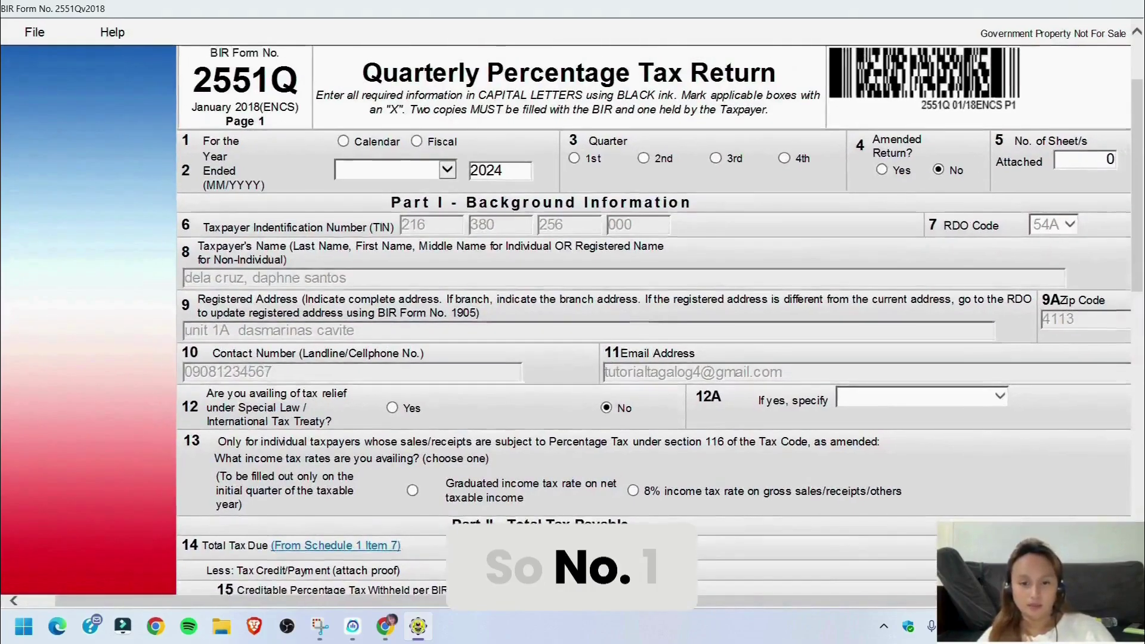
scroll(661, 312, down, 2)
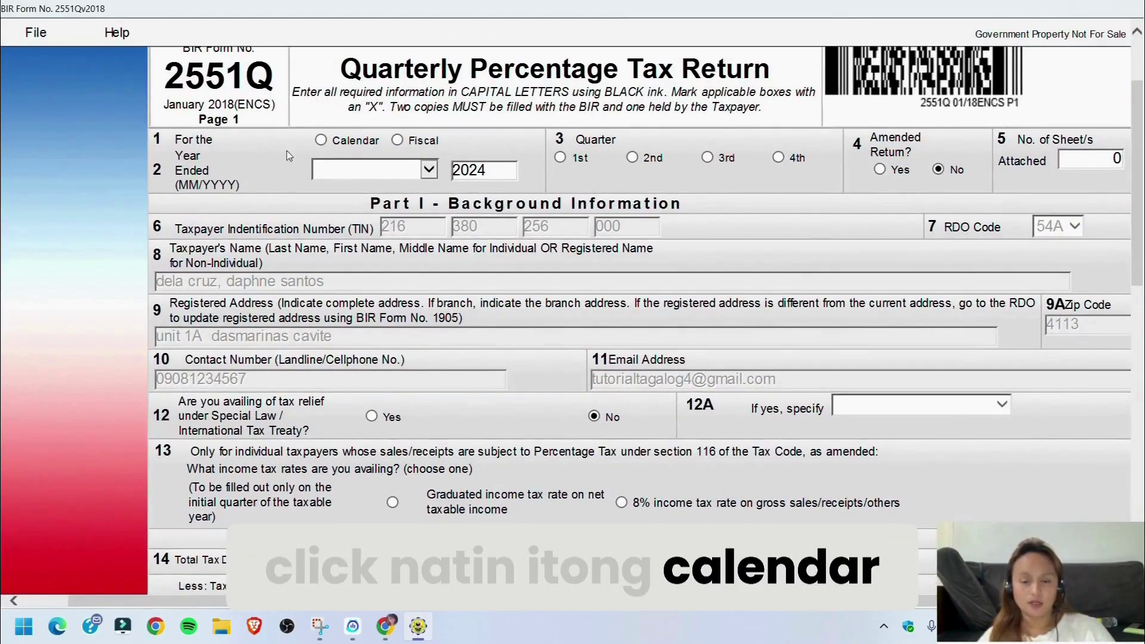
click(321, 141)
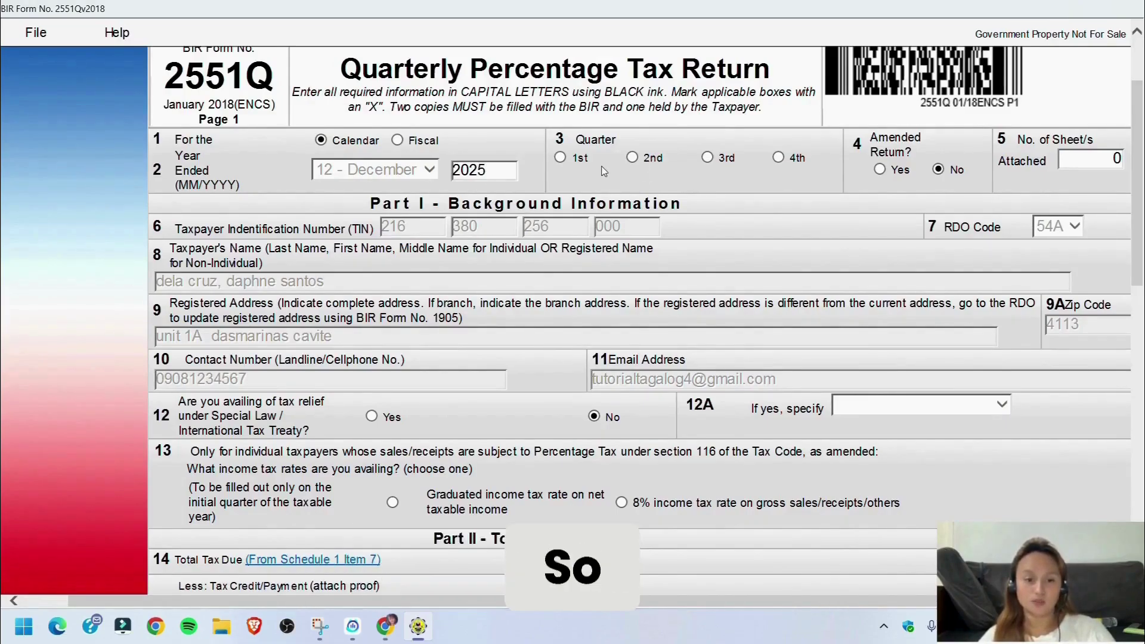
click(560, 158)
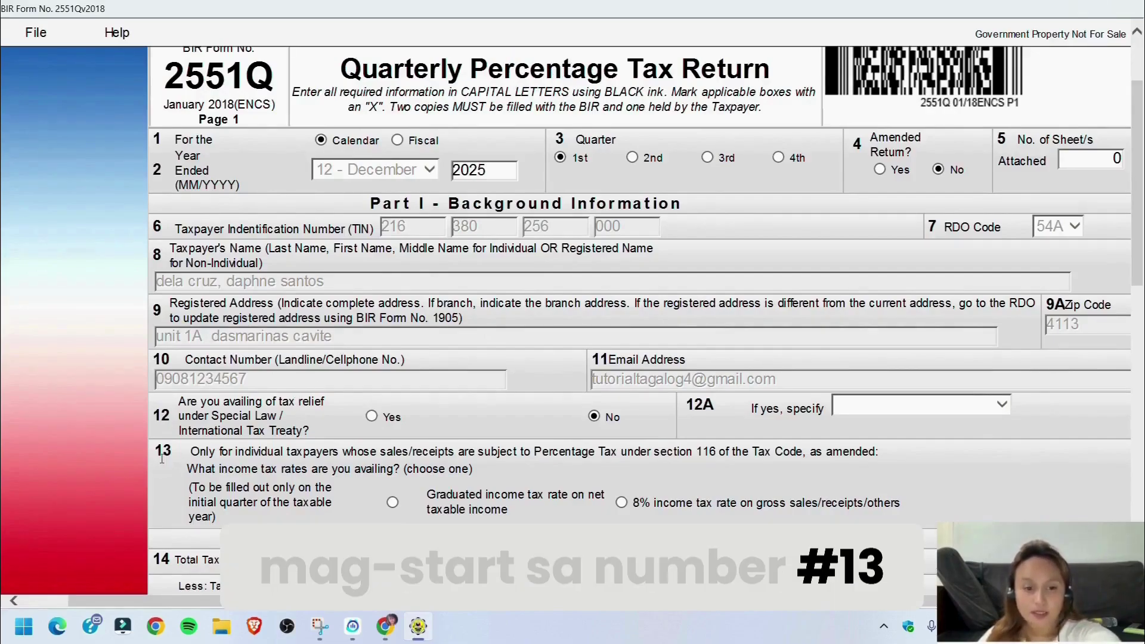
scroll(161, 458, down, 5)
click(393, 221)
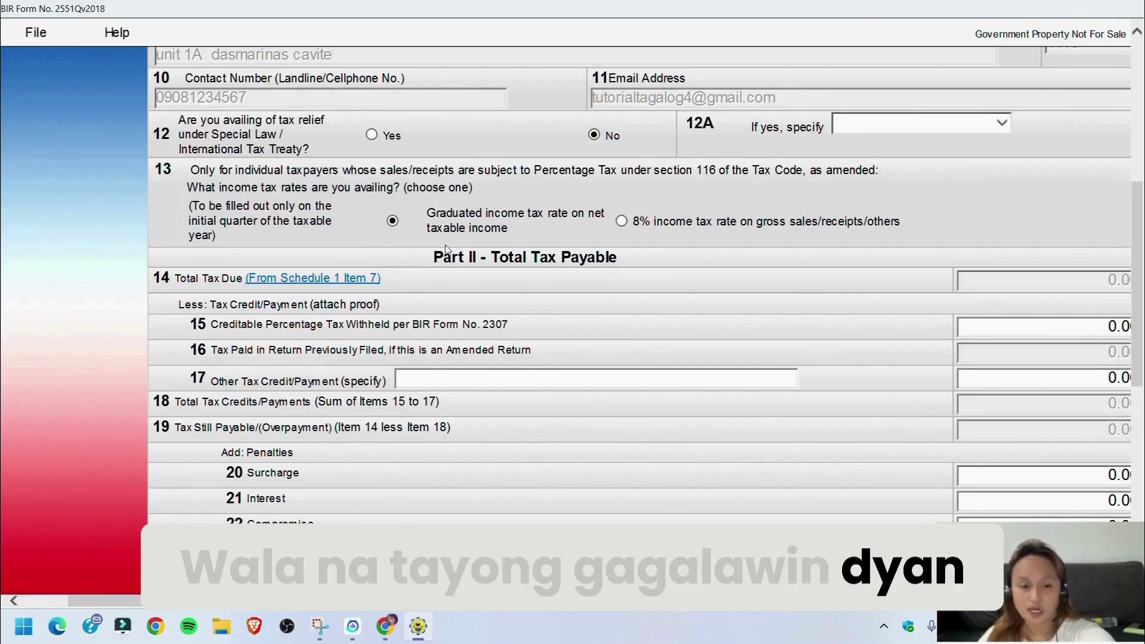
Go to page 2 of the 2551Q form
scroll(644, 322, down, 1)
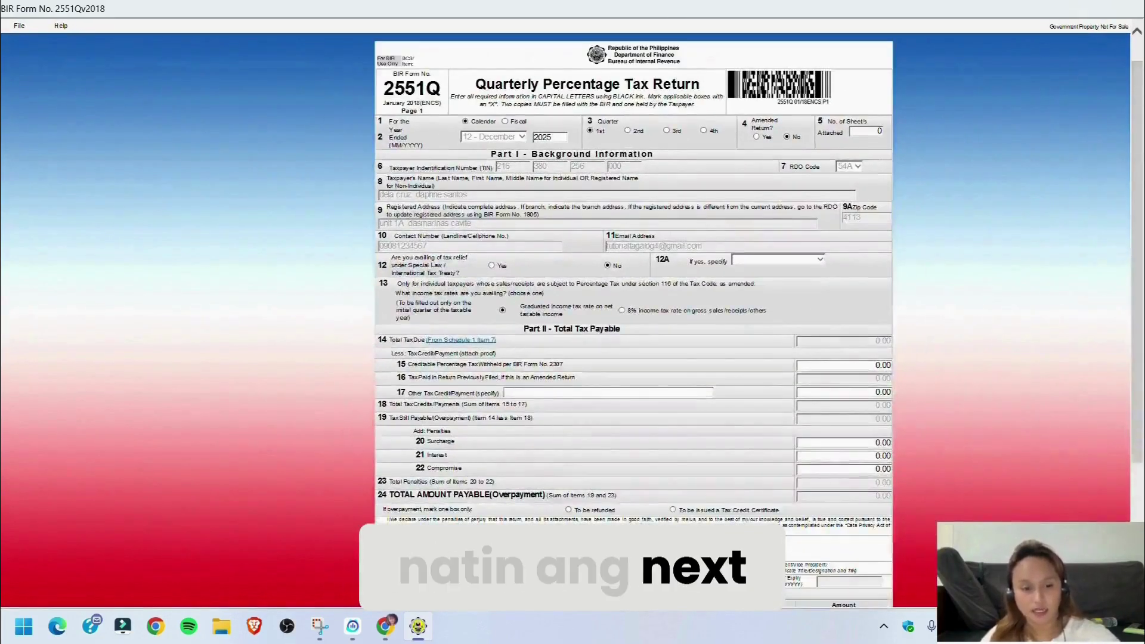
scroll(644, 322, up, 1)
scroll(644, 322, down, 4)
scroll(644, 322, up, 5)
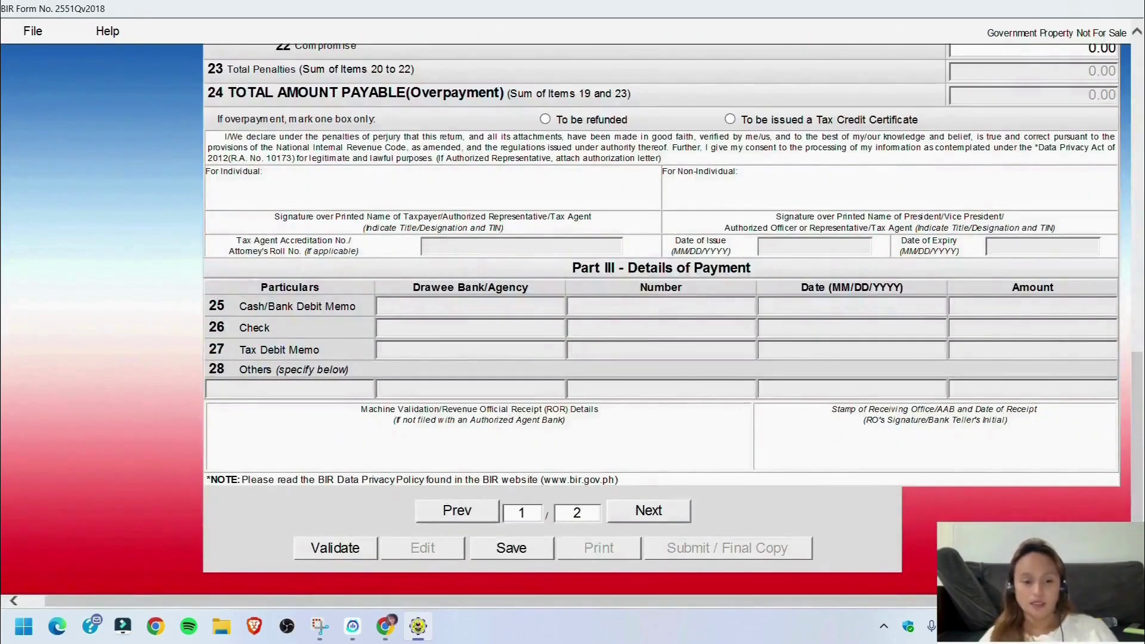
click(631, 515)
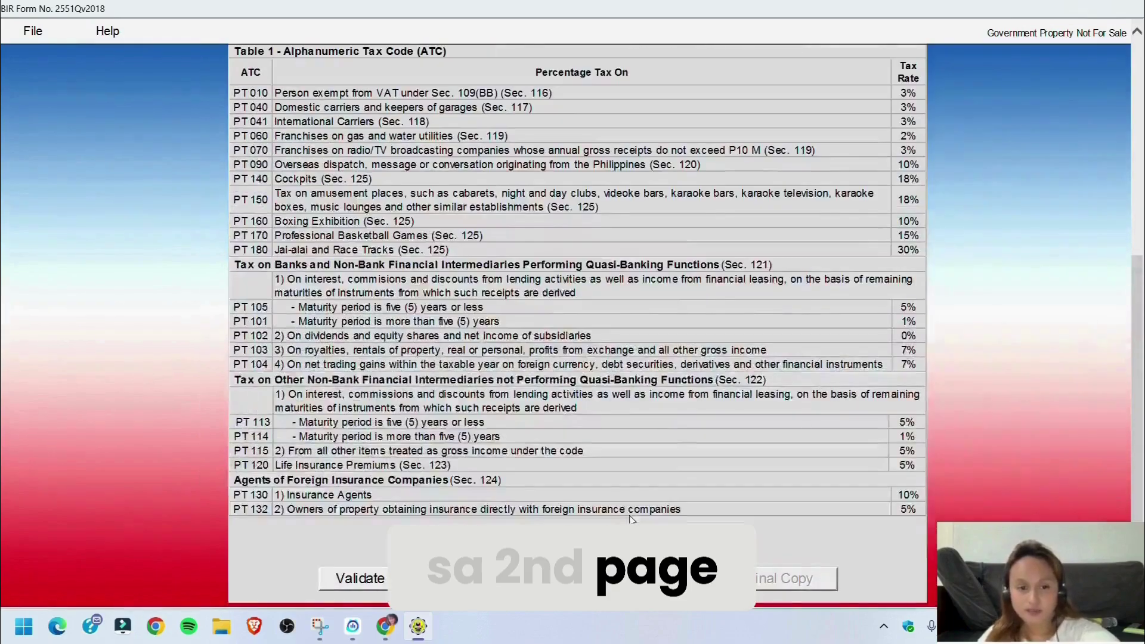
In row 1 of Schedule 1, set the tax code to PT 010 and the taxable amount to 30,000.00
scroll(577, 322, up, 6)
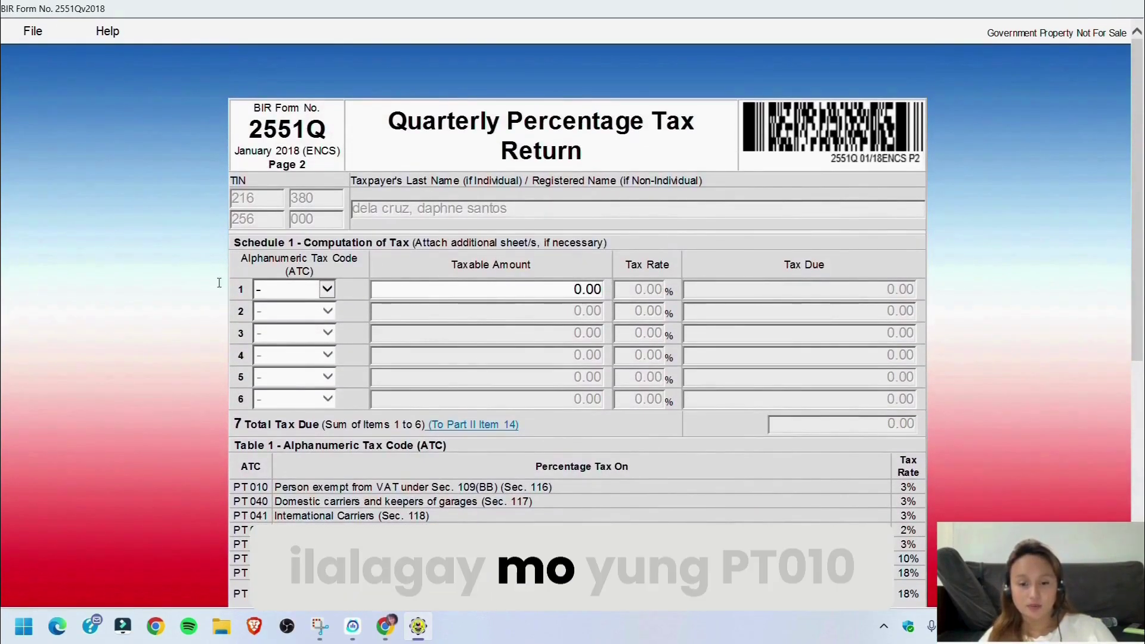
click(328, 291)
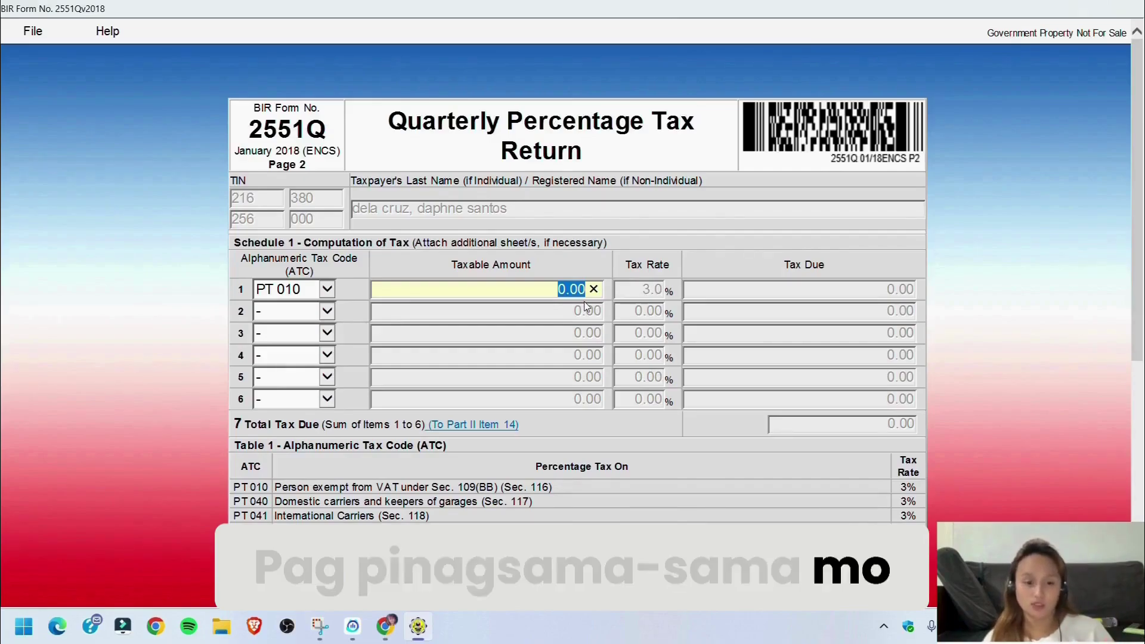
text(30000)
click(267, 424)
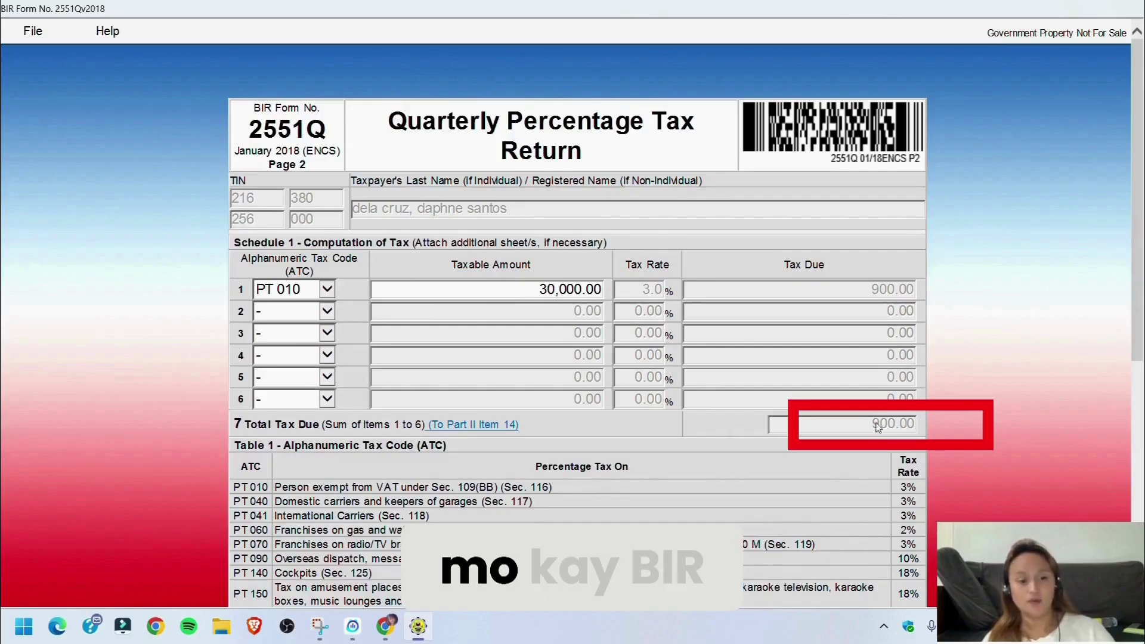
drag(885, 429, 899, 431)
click(857, 434)
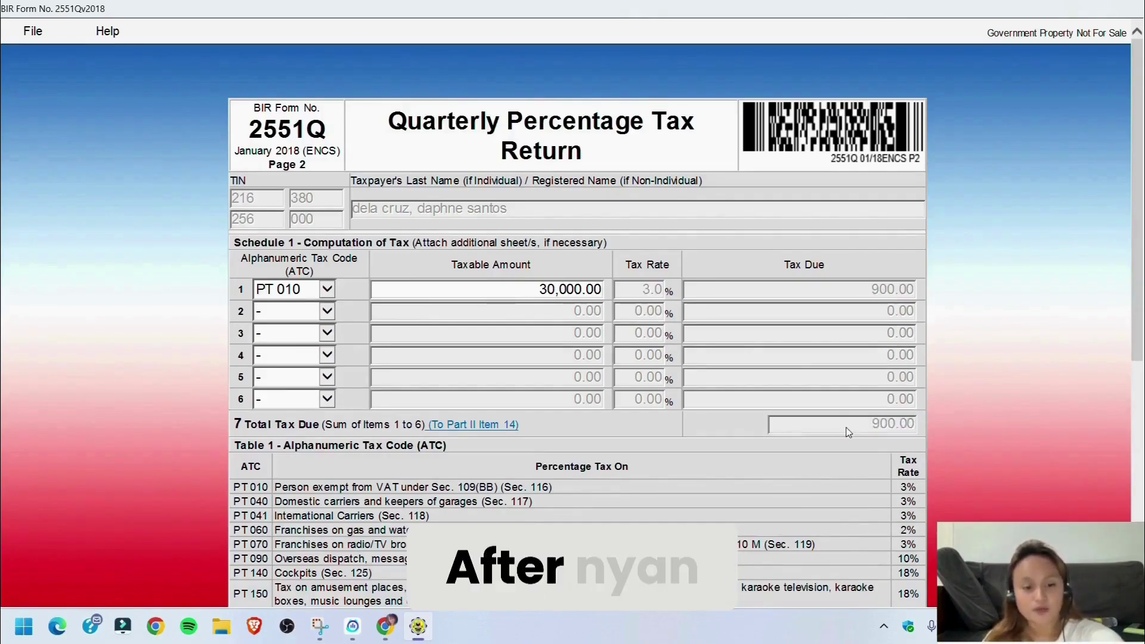
scroll(846, 437, down, 7)
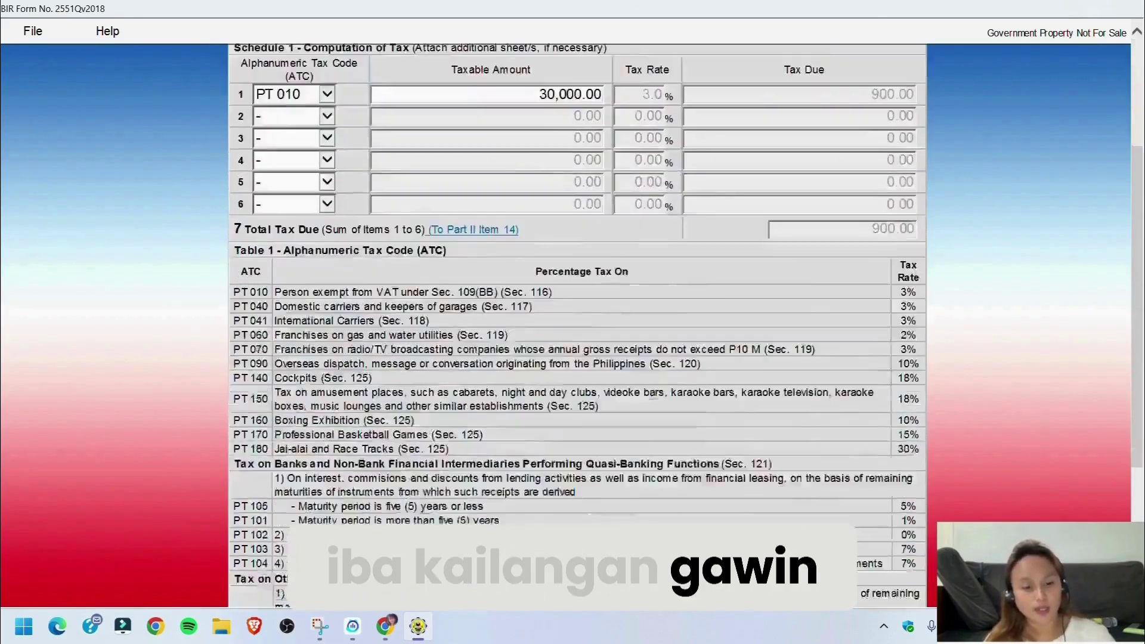
Double-check the Schedule 1 tax computation on page 2 against the Alphanumeric Tax Code table
scroll(577, 286, down, 1)
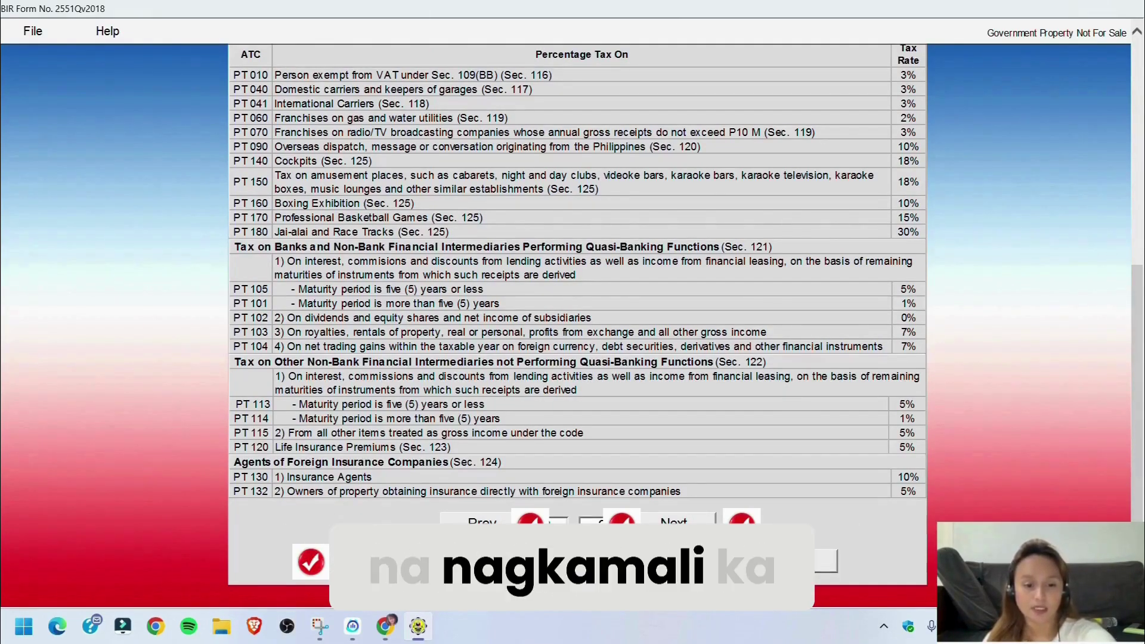
scroll(577, 322, up, 7)
scroll(577, 322, down, 6)
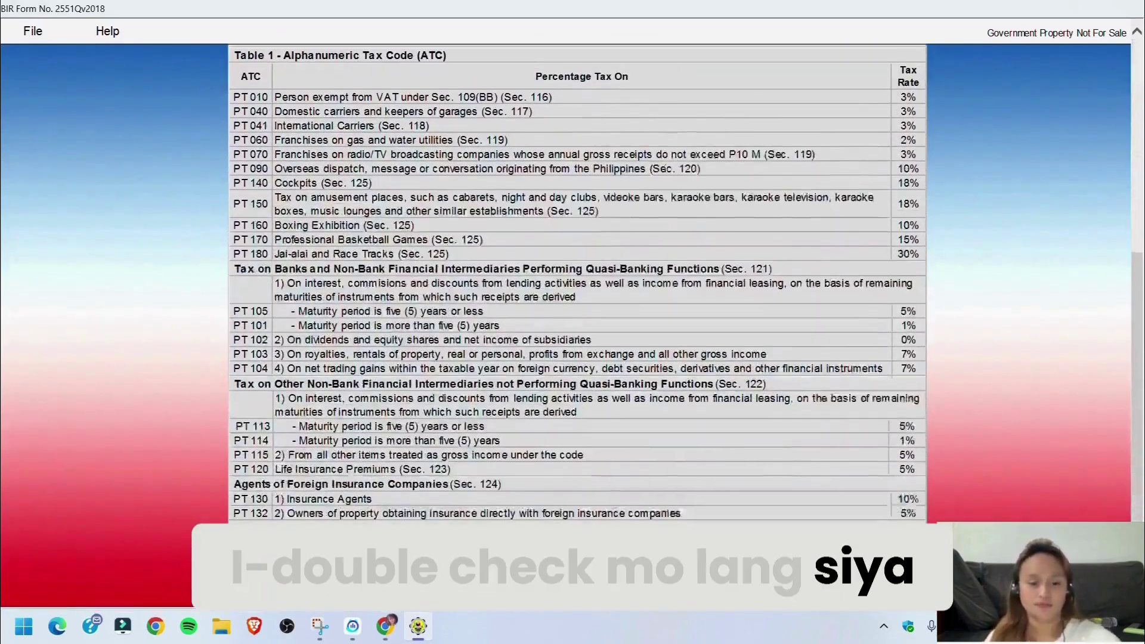
scroll(577, 322, down, 1)
scroll(578, 322, up, 7)
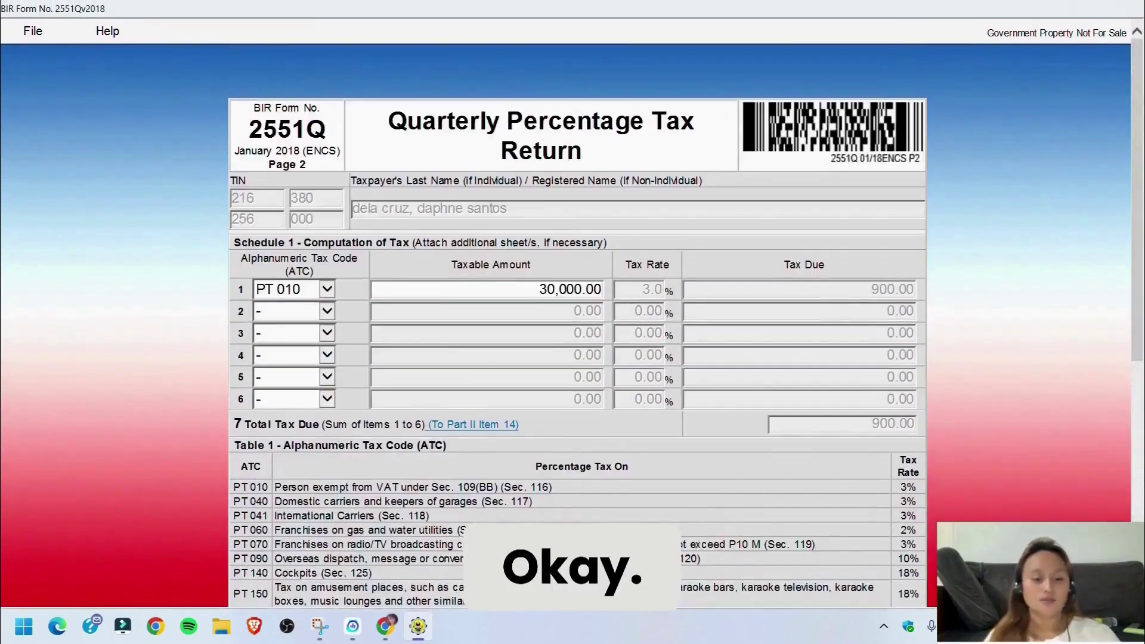
Return to page 1, switch item 13 to the 8% income tax rate on gross sales/receipts/others, and review Part II
scroll(577, 322, down, 7)
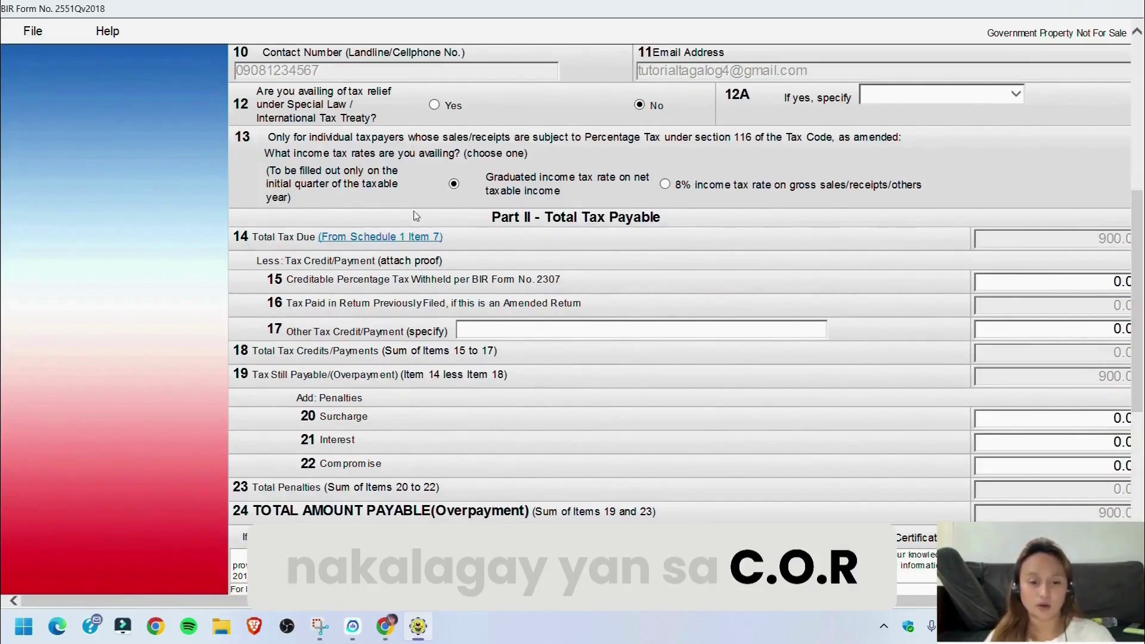
click(665, 184)
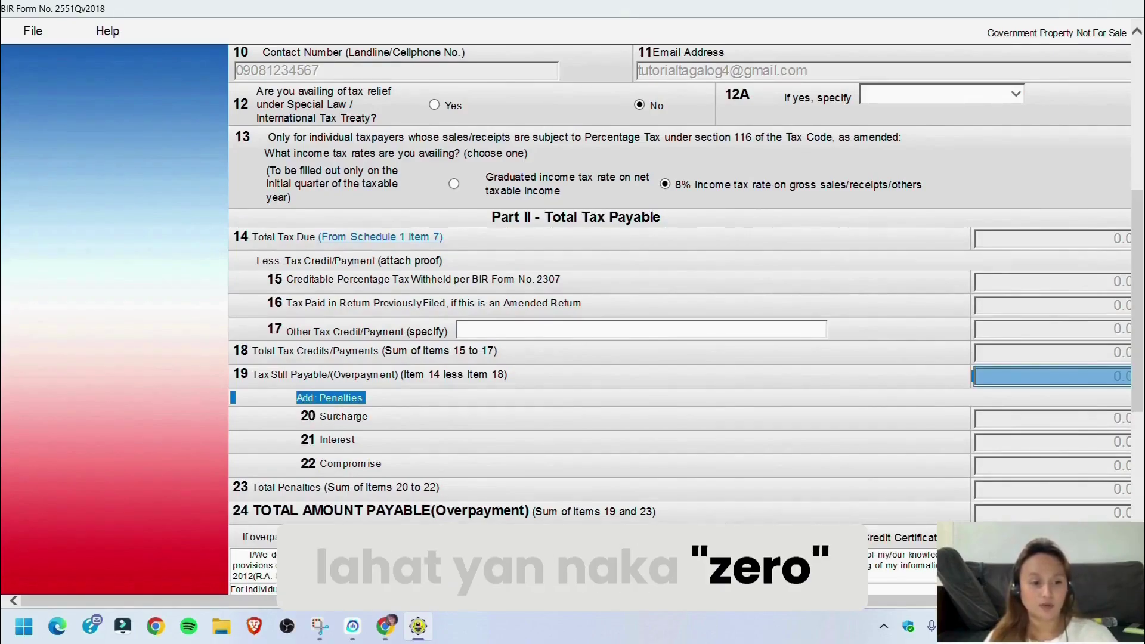
scroll(596, 298, right, 1)
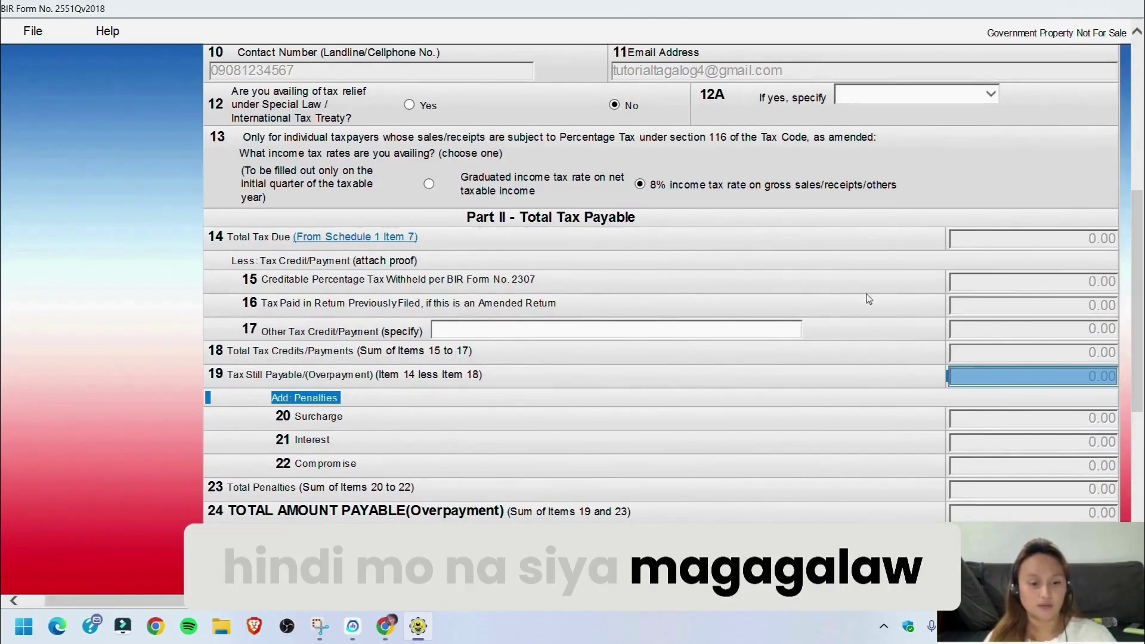
scroll(799, 430, down, 10)
scroll(895, 442, up, 15)
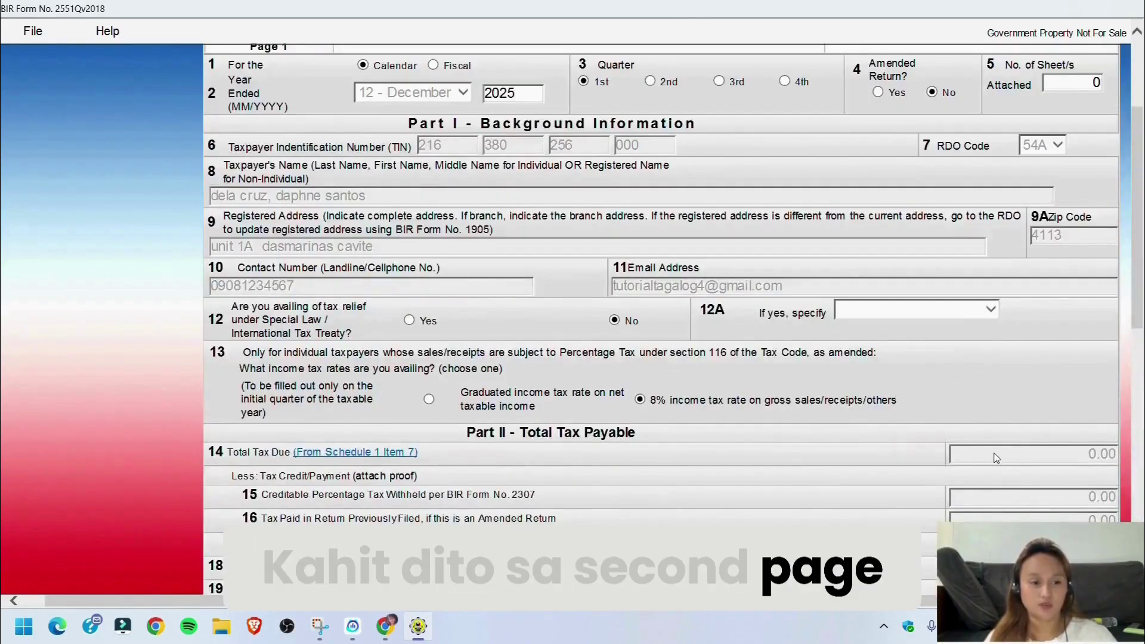
Go to page 2 of the return and check the Schedule 1 entries under the 8% income tax rate
scroll(996, 458, down, 10)
click(649, 511)
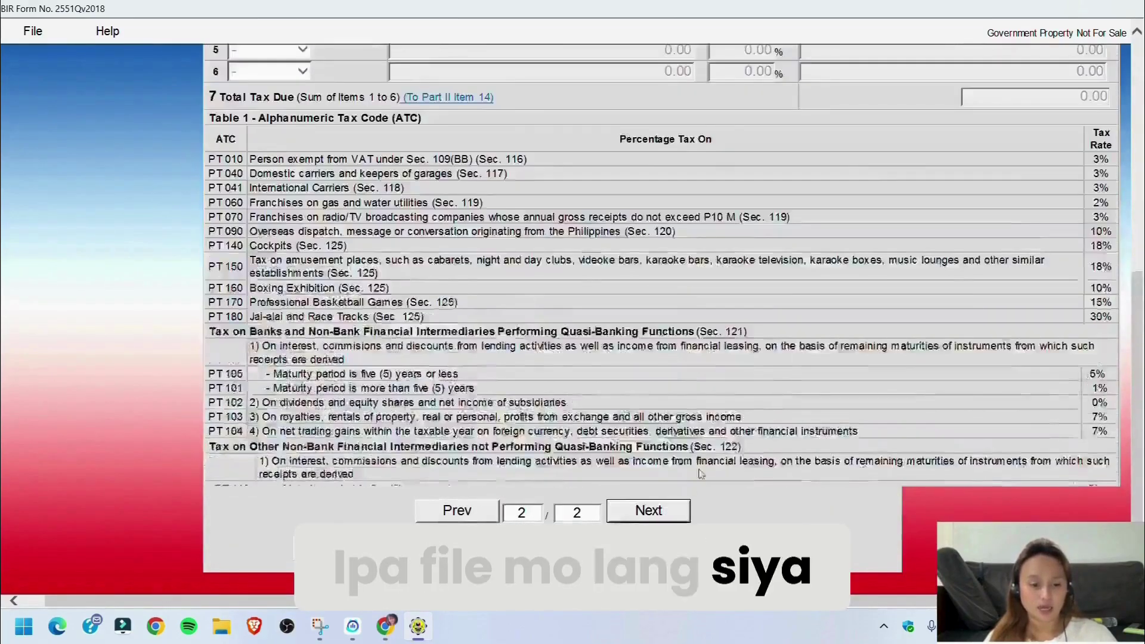
scroll(701, 474, down, 2)
scroll(421, 280, up, 8)
scroll(439, 250, down, 7)
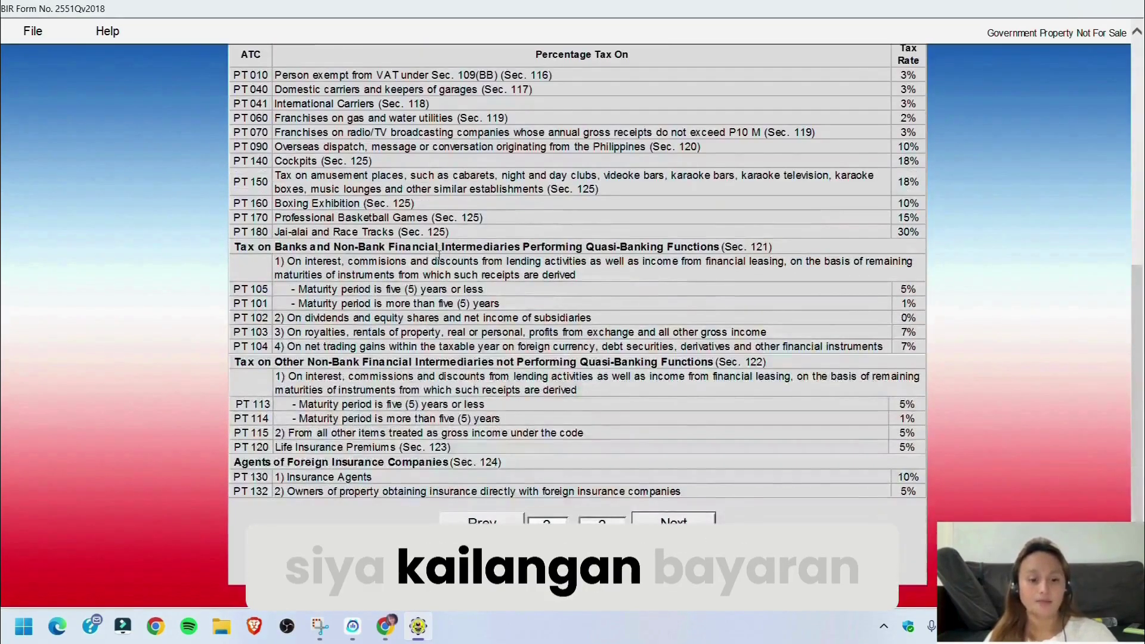